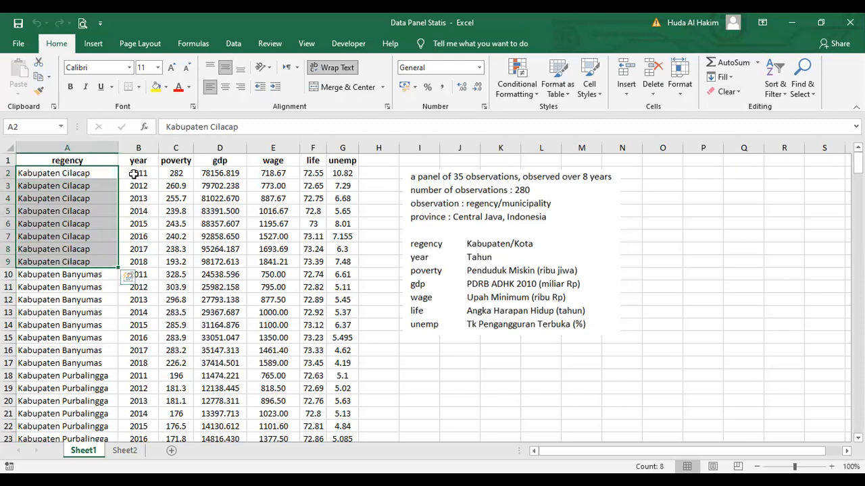
Step: Examine the regency and year cells for the first few regencies, plus the poverty header, to see how the panel data is stacked
{"action": "left_click_drag", "start_coordinate": [135, 175], "coordinate": [137, 265]}
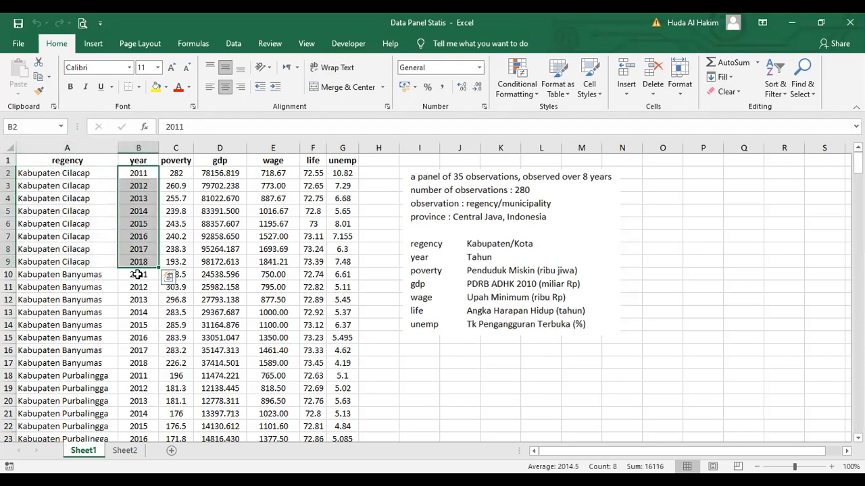
{"action": "left_click_drag", "start_coordinate": [92, 275], "coordinate": [100, 358]}
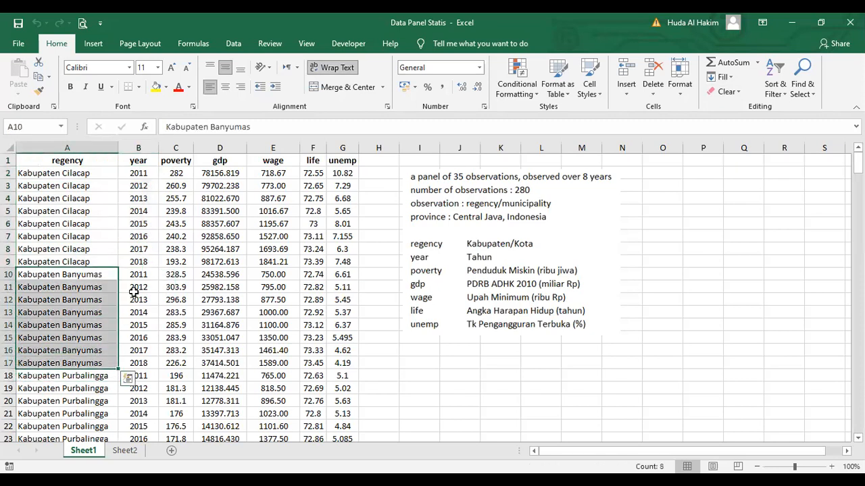
{"action": "left_click_drag", "start_coordinate": [142, 277], "coordinate": [135, 367]}
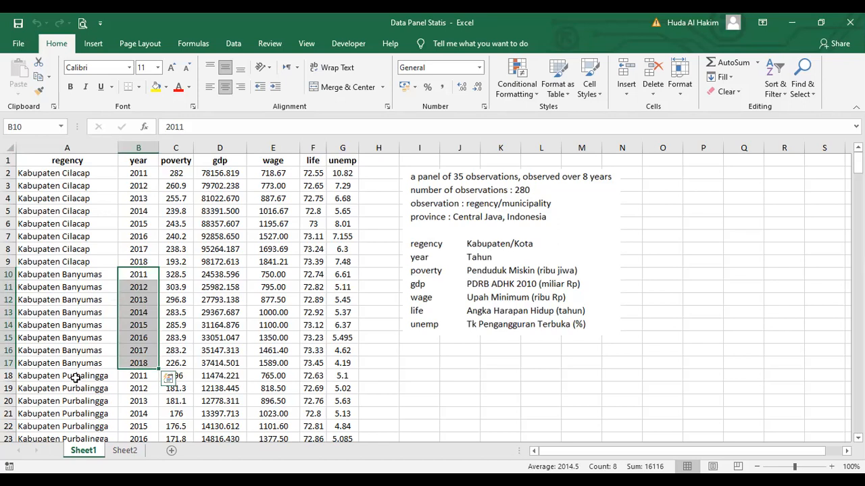
{"action": "left_click_drag", "start_coordinate": [74, 377], "coordinate": [98, 414]}
{"action": "left_click", "coordinate": [152, 326]}
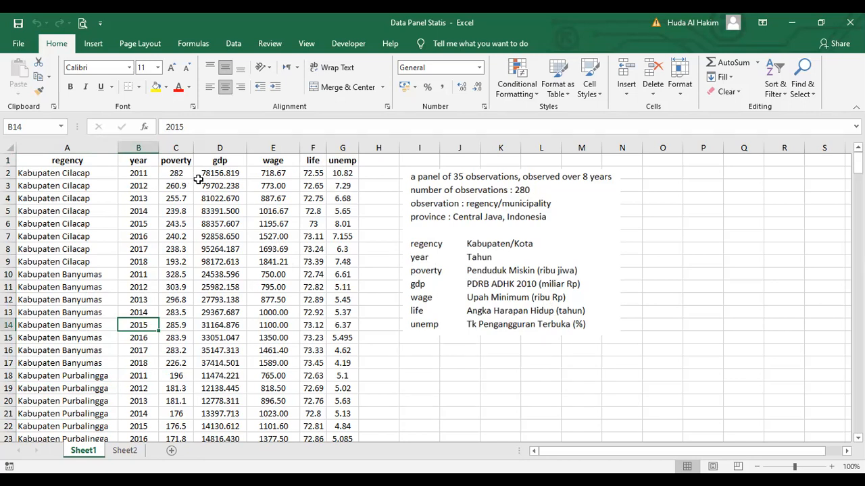
{"action": "left_click_drag", "start_coordinate": [60, 163], "coordinate": [118, 251]}
{"action": "left_click", "coordinate": [203, 224]}
{"action": "left_click", "coordinate": [180, 160]}
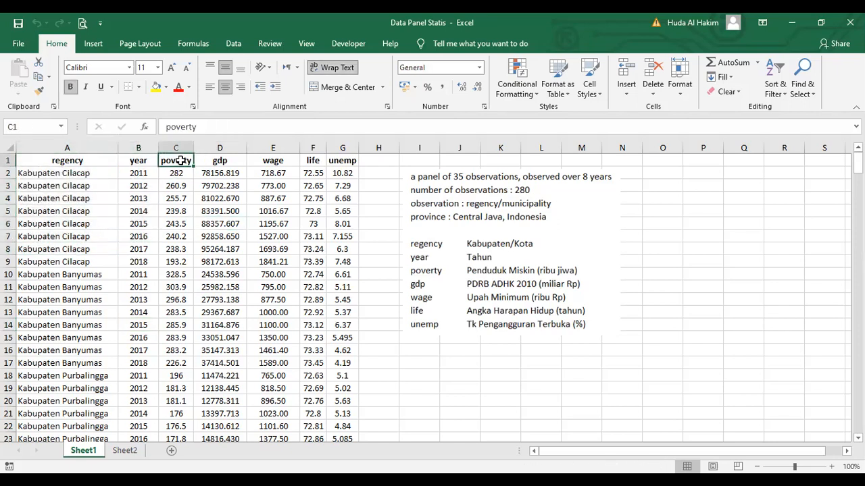
{"action": "left_click_drag", "start_coordinate": [86, 173], "coordinate": [121, 262]}
{"action": "left_click", "coordinate": [143, 173]}
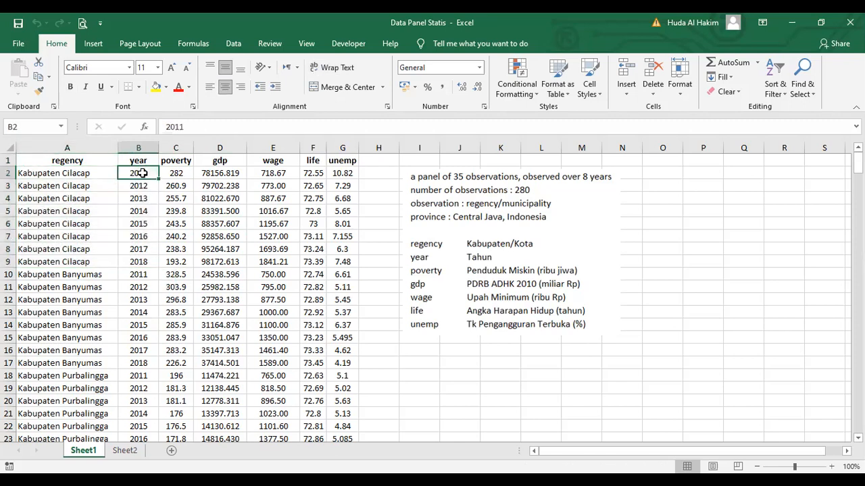
{"action": "left_click_drag", "start_coordinate": [138, 174], "coordinate": [142, 262]}
{"action": "left_click", "coordinate": [220, 209]}
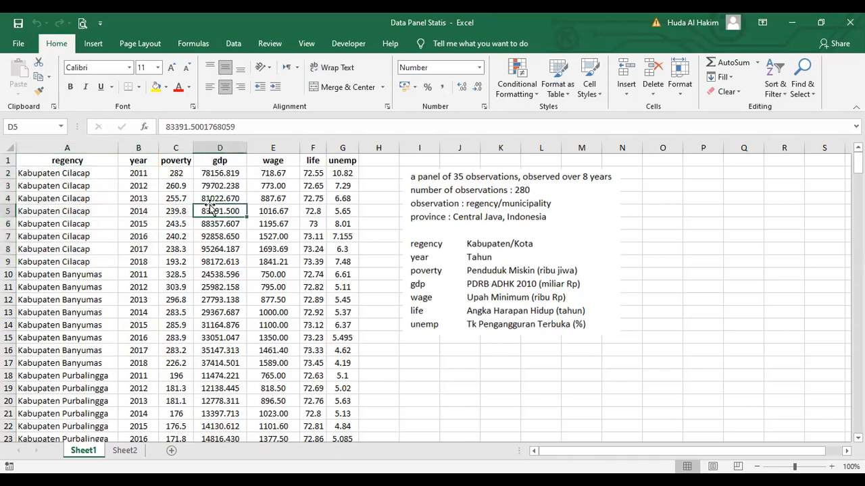
Step: Copy the poverty, gdp, wage, life and unemp columns with their headers, from C1 down to the last data row
{"action": "left_click", "coordinate": [182, 164]}
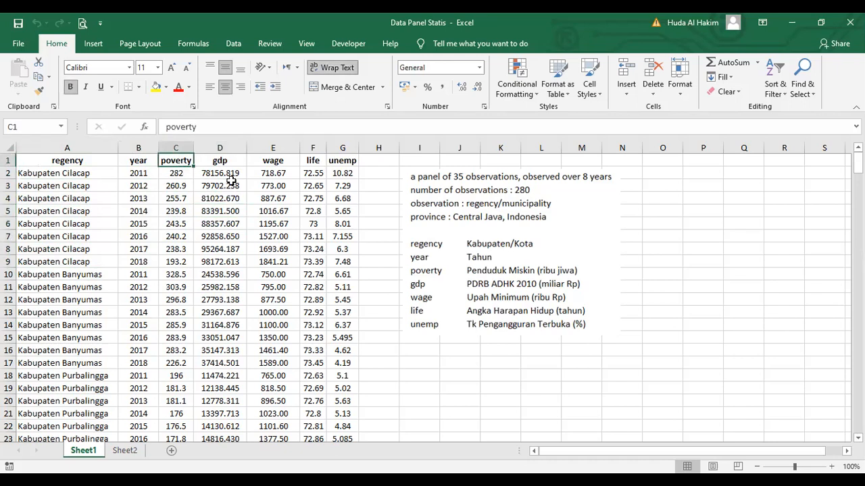
{"action": "key", "text": "ctrl+shift+Right"}
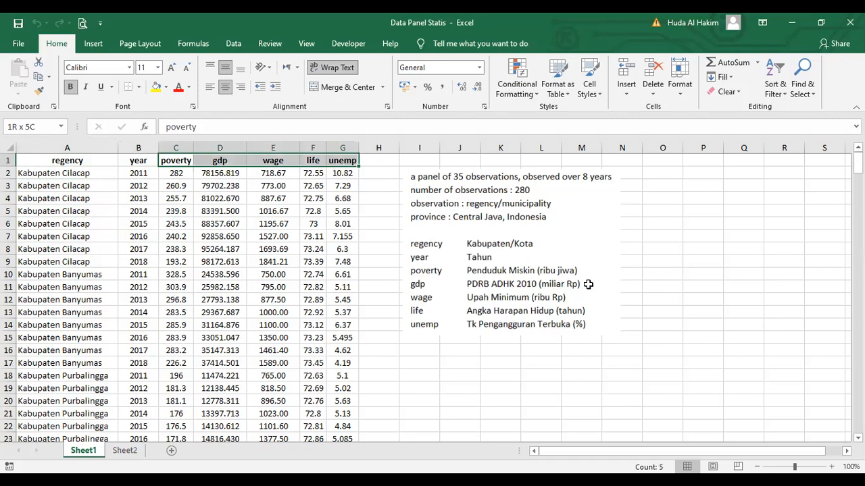
{"action": "key", "text": "ctrl+shift+Down"}
{"action": "key", "text": "ctrl+c"}
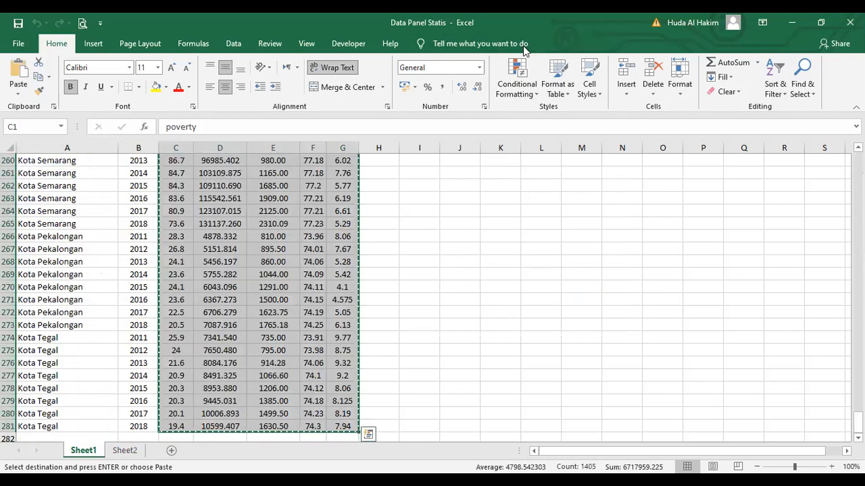
Step: Switch to EViews and create an annual balanced panel workfile from 2011 to 2018 with 35 cross sections
{"action": "key", "text": "alt+Tab"}
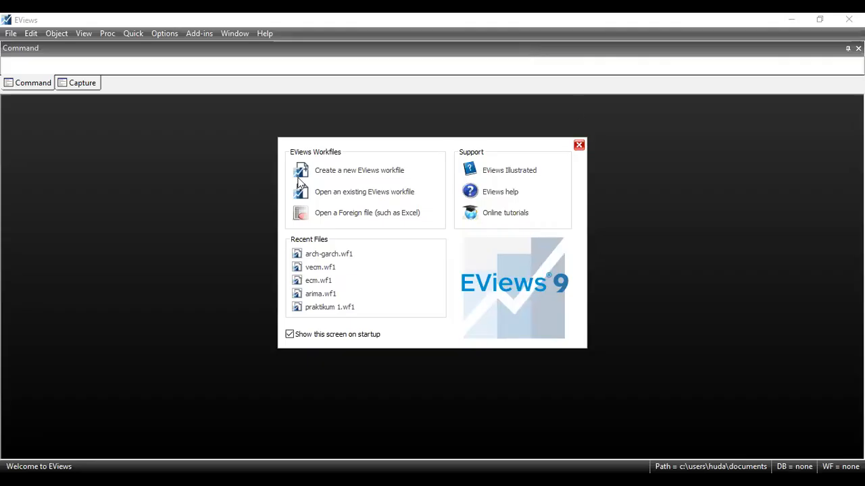
{"action": "left_click", "coordinate": [351, 173]}
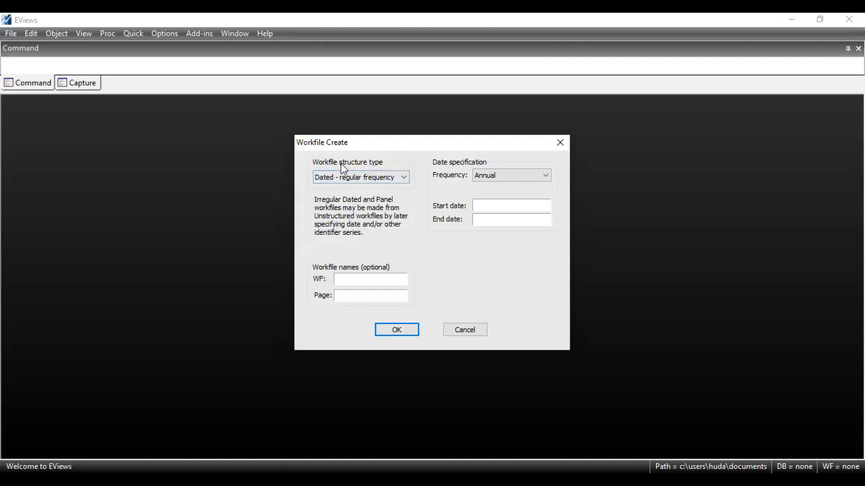
{"action": "left_click", "coordinate": [339, 178]}
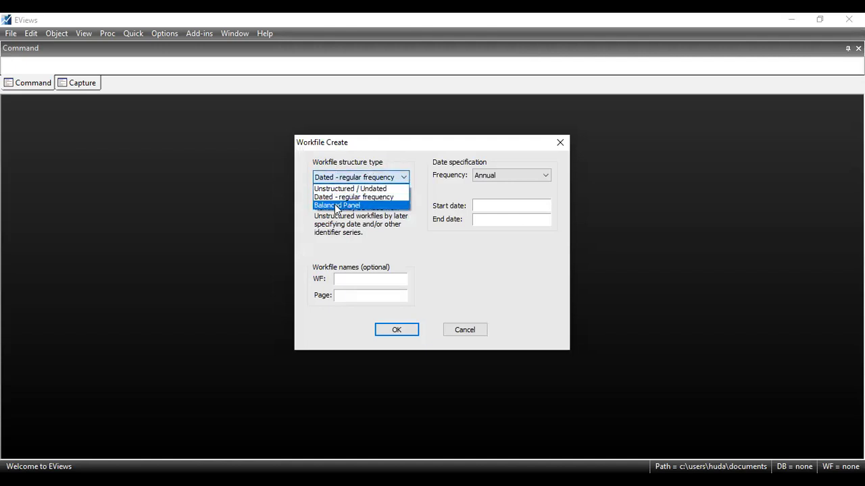
{"action": "left_click", "coordinate": [336, 206]}
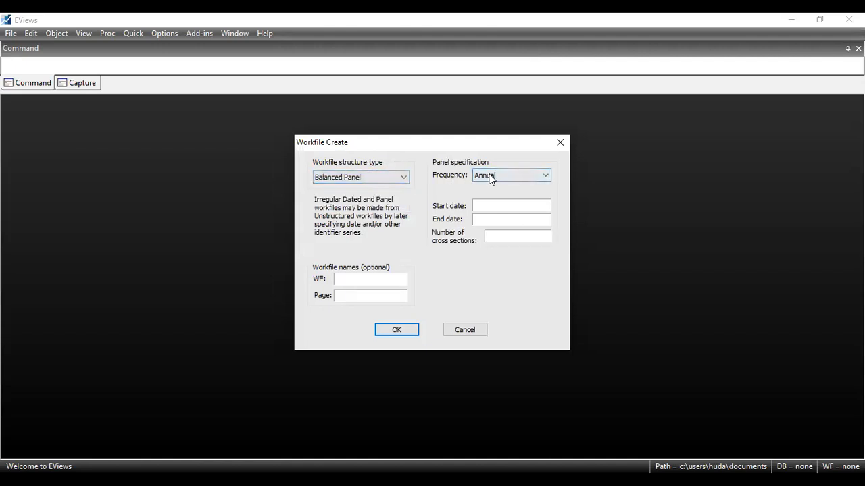
{"action": "key", "text": "Tab"}
{"action": "type", "text": "2011"}
{"action": "key", "text": "Tab"}
{"action": "type", "text": "2018"}
{"action": "left_click", "coordinate": [494, 239]}
{"action": "type", "text": "35"}
{"action": "left_click", "coordinate": [396, 333]}
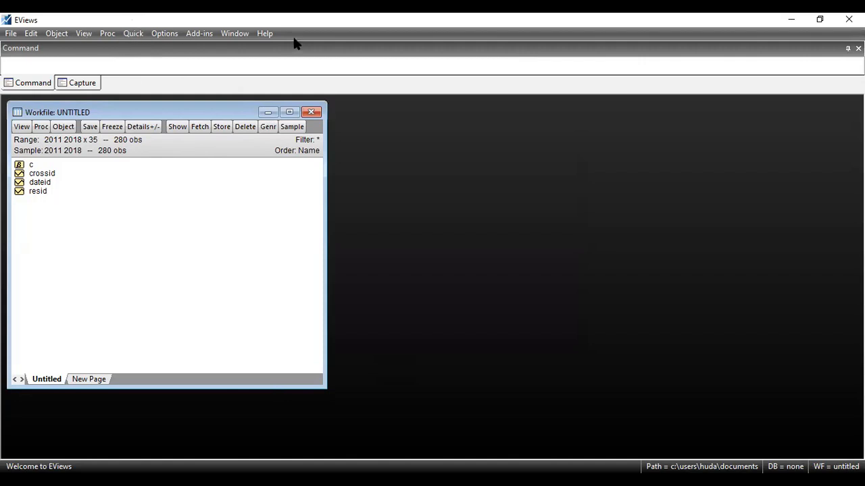
Step: Open an empty group, paste the copied series including the header row, and move the group window beside the workfile
{"action": "left_click", "coordinate": [133, 33]}
{"action": "left_click", "coordinate": [218, 104]}
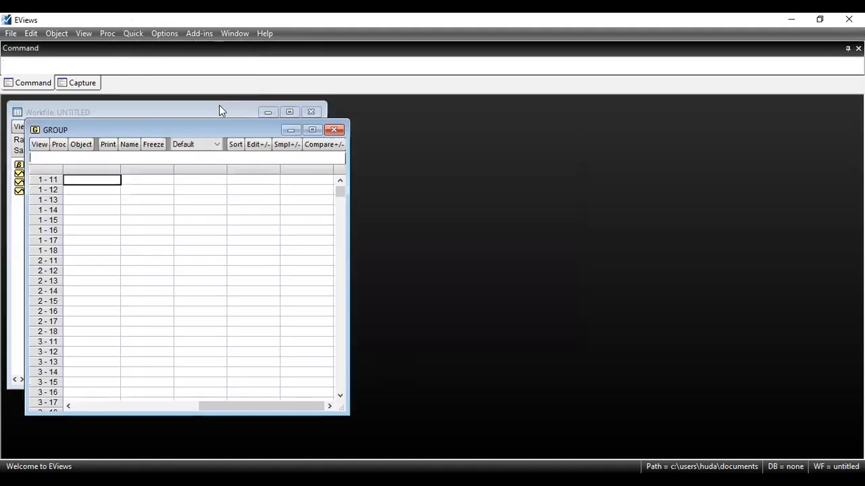
{"action": "left_click", "coordinate": [340, 179]}
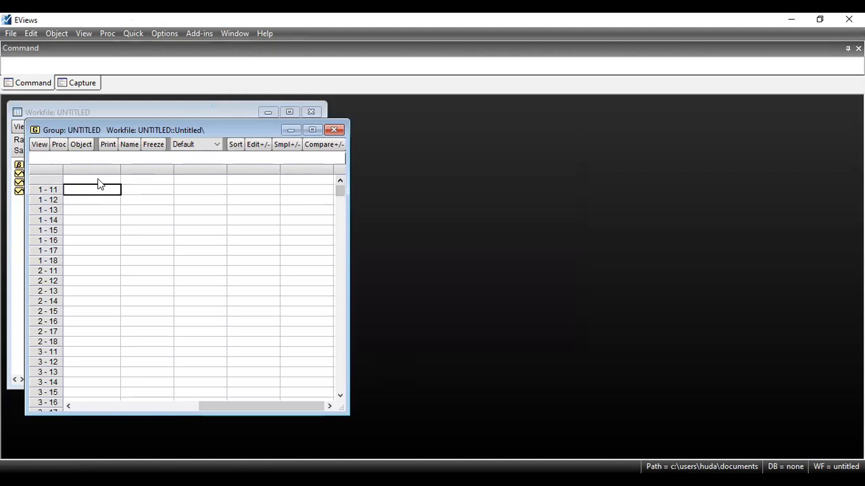
{"action": "key", "text": "ctrl+v"}
{"action": "left_click_drag", "start_coordinate": [215, 131], "coordinate": [542, 121]}
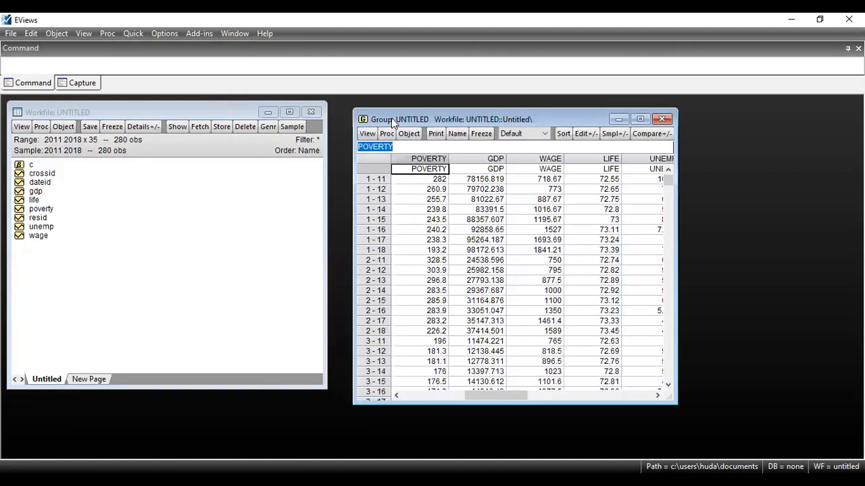
Step: Start an equation from the group with poverty as dependent variable, and wrap poverty and gdp in log()
{"action": "left_click", "coordinate": [389, 135]}
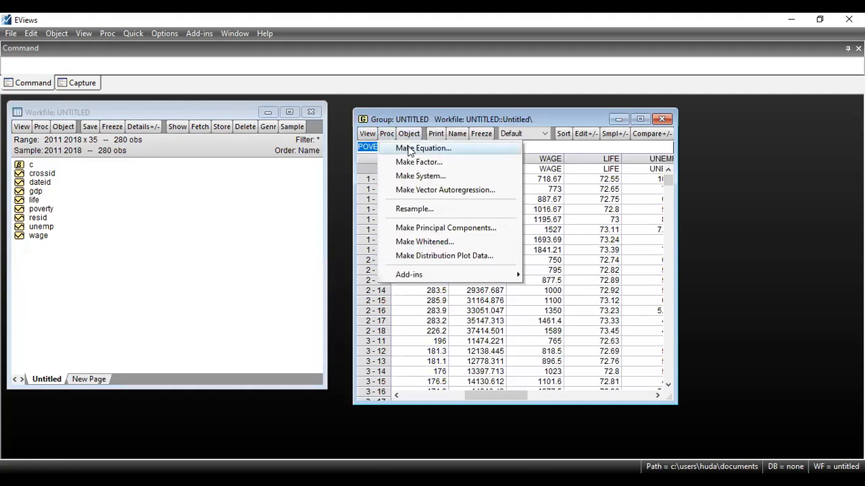
{"action": "key", "text": "Escape"}
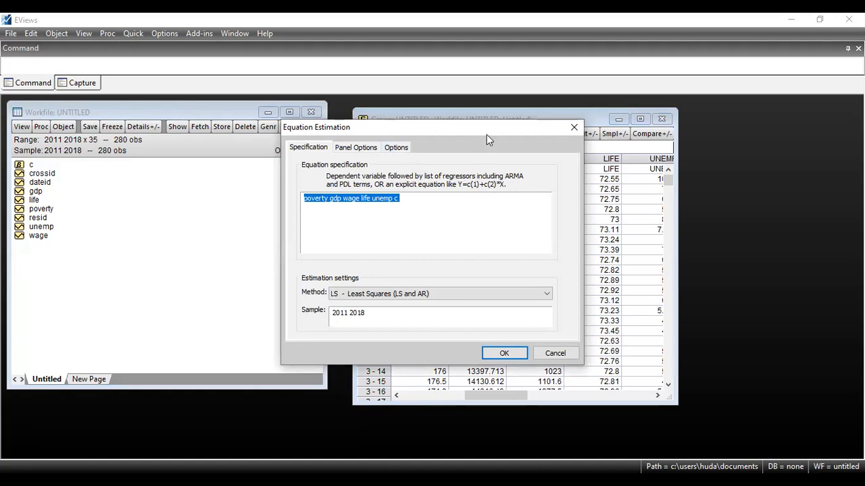
{"action": "left_click", "coordinate": [391, 200]}
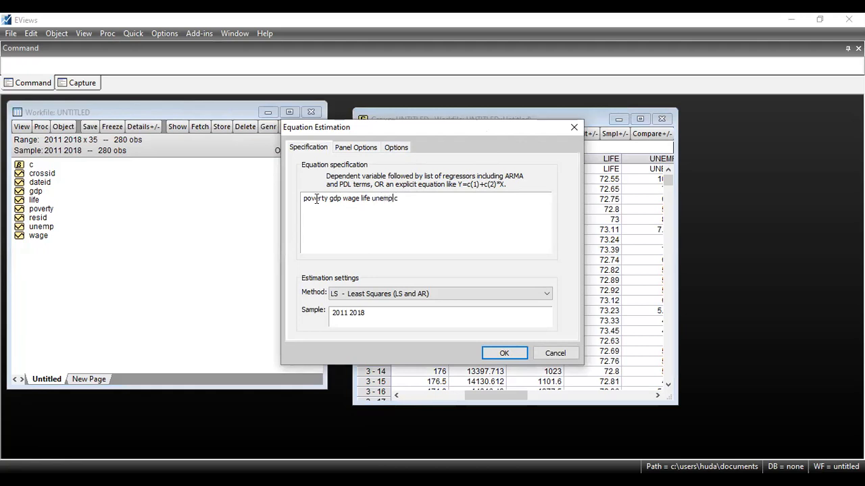
{"action": "key", "text": "Home"}
{"action": "type", "text": "log("}
{"action": "left_click", "coordinate": [340, 198]}
{"action": "type", "text": ")"}
{"action": "left_click", "coordinate": [344, 198]}
{"action": "type", "text": "log("}
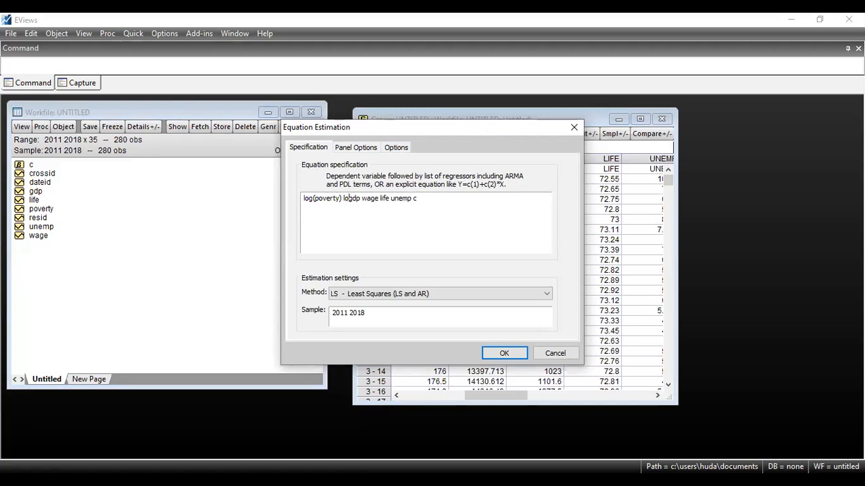
{"action": "left_click", "coordinate": [369, 198]}
{"action": "type", "text": ")"}
Step: Wrap wage and life in log() in the equation specification, leaving unemp and c in levels
{"action": "left_click", "coordinate": [371, 198]}
{"action": "type", "text": "log("}
{"action": "left_click", "coordinate": [400, 198]}
{"action": "type", "text": ")"}
{"action": "left_click", "coordinate": [404, 198]}
{"action": "type", "text": "log("}
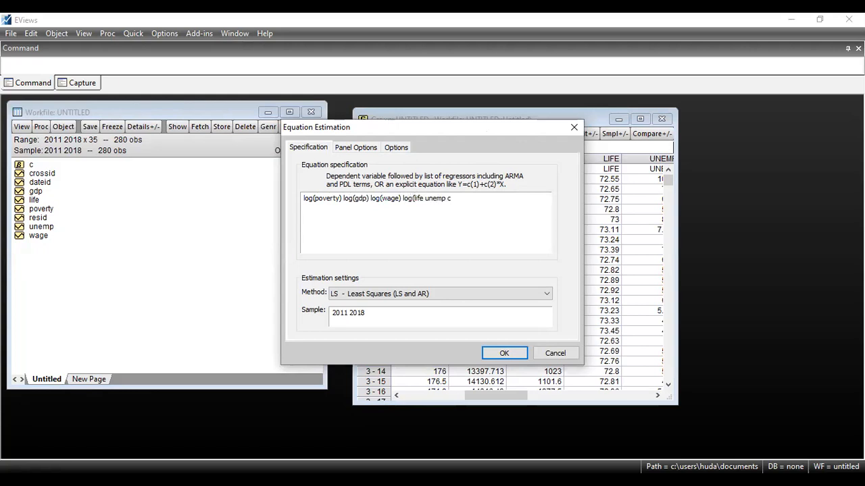
{"action": "left_click", "coordinate": [424, 198]}
{"action": "type", "text": ")"}
Step: Estimate the equation by least squares with the cross-section effect set to None, and reposition the equation window
{"action": "left_click", "coordinate": [342, 148]}
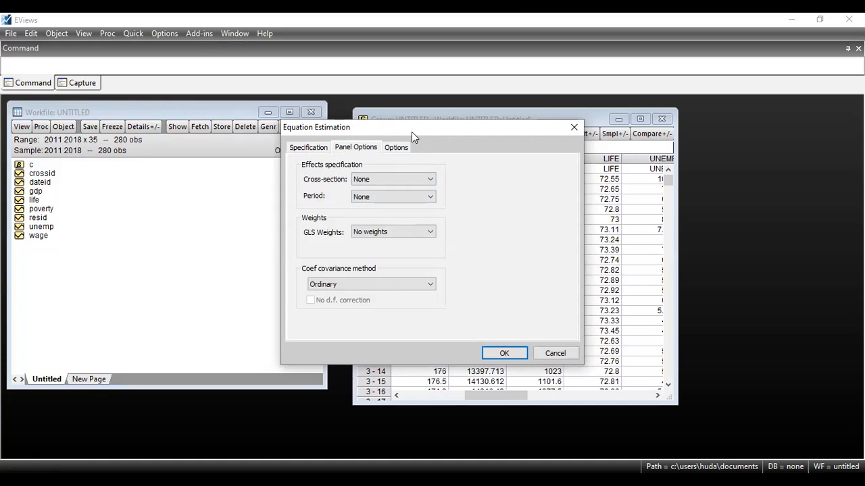
{"action": "left_click", "coordinate": [372, 180]}
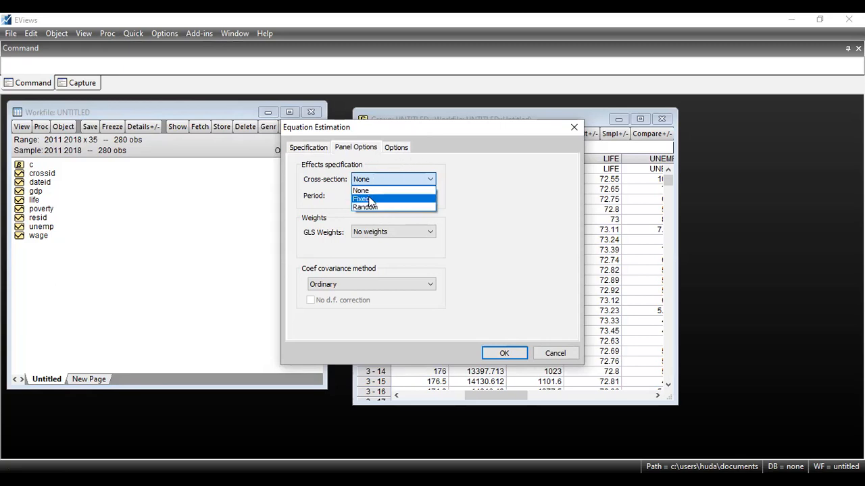
{"action": "left_click", "coordinate": [362, 190]}
{"action": "left_click", "coordinate": [326, 147]}
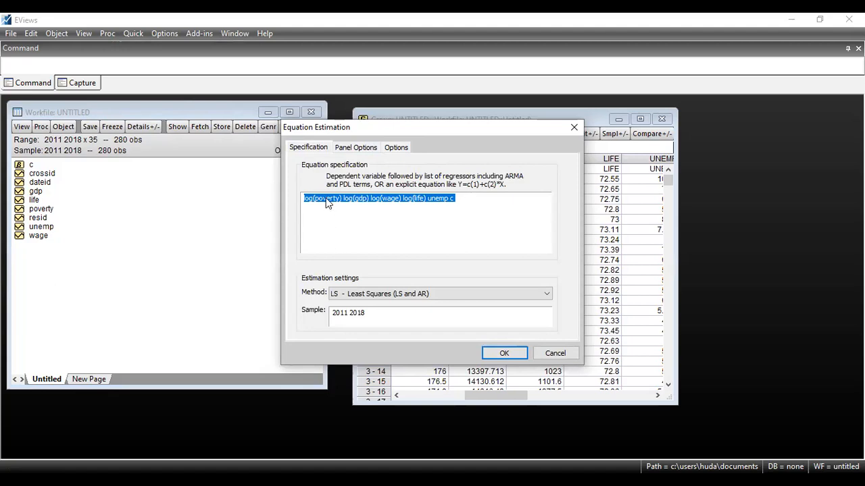
{"action": "left_click", "coordinate": [505, 353]}
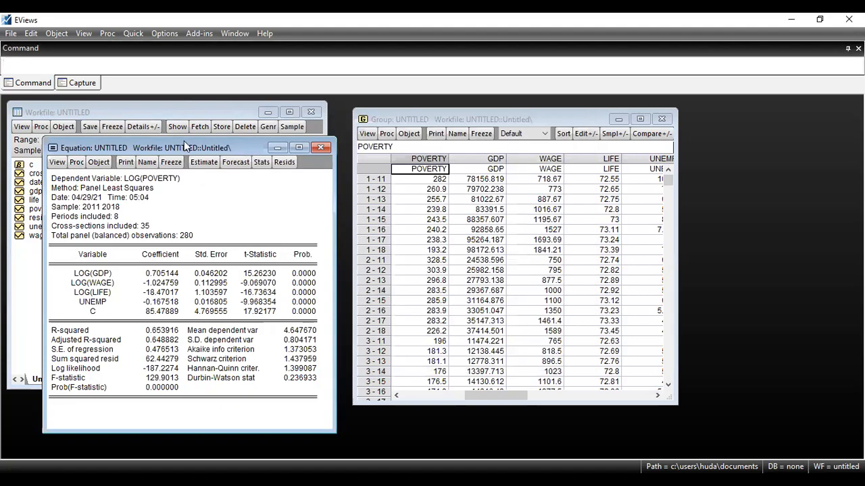
{"action": "left_click_drag", "start_coordinate": [184, 142], "coordinate": [207, 120]}
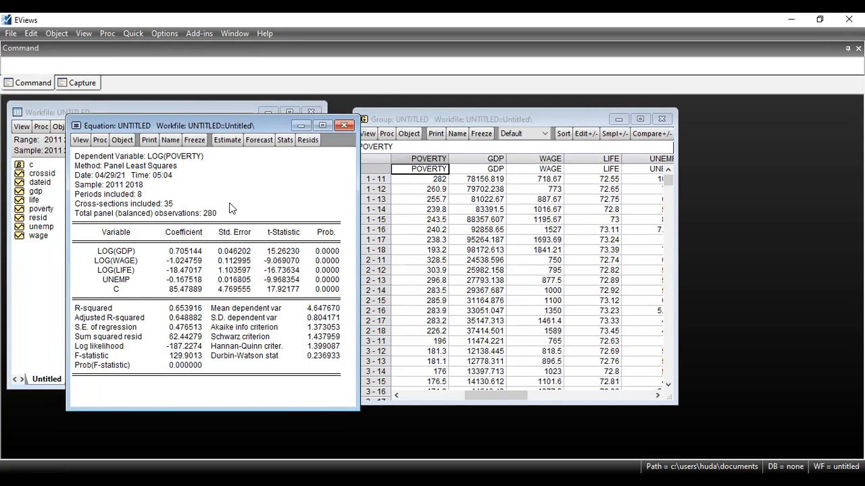
Step: Re-estimate the equation with the cross-section effect set to Fixed
{"action": "left_click", "coordinate": [234, 141]}
{"action": "left_click", "coordinate": [138, 167]}
{"action": "left_click", "coordinate": [142, 197]}
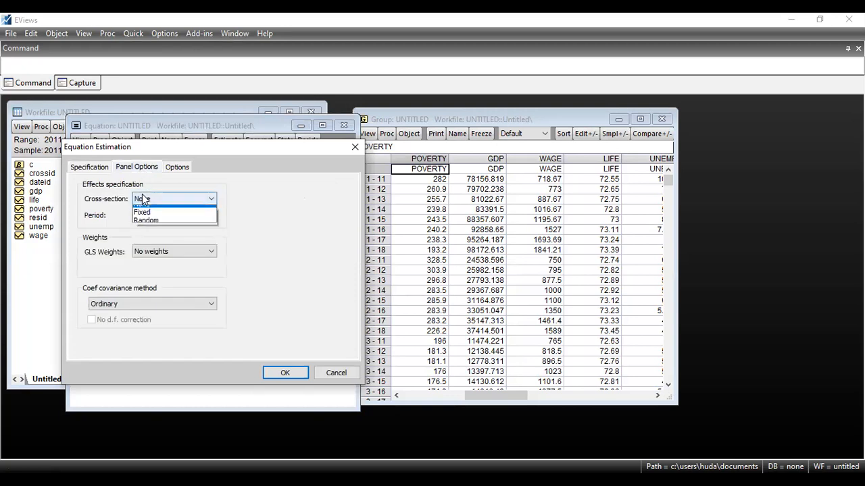
{"action": "left_click", "coordinate": [151, 217]}
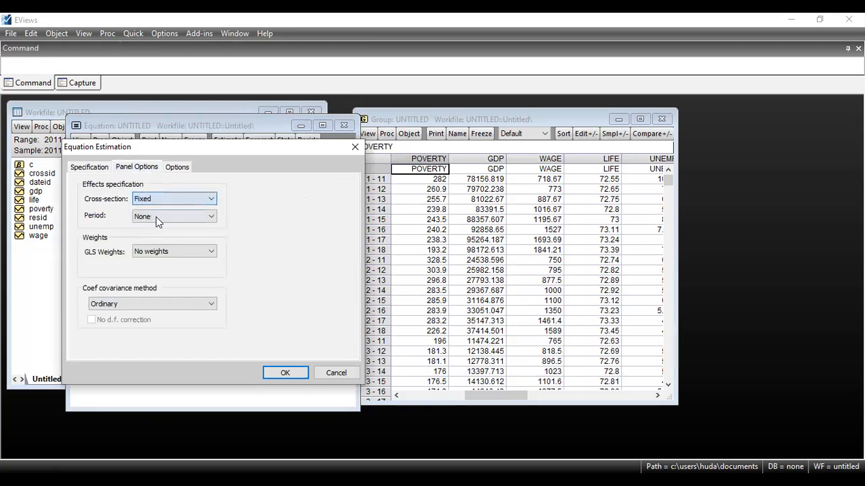
{"action": "left_click", "coordinate": [285, 373]}
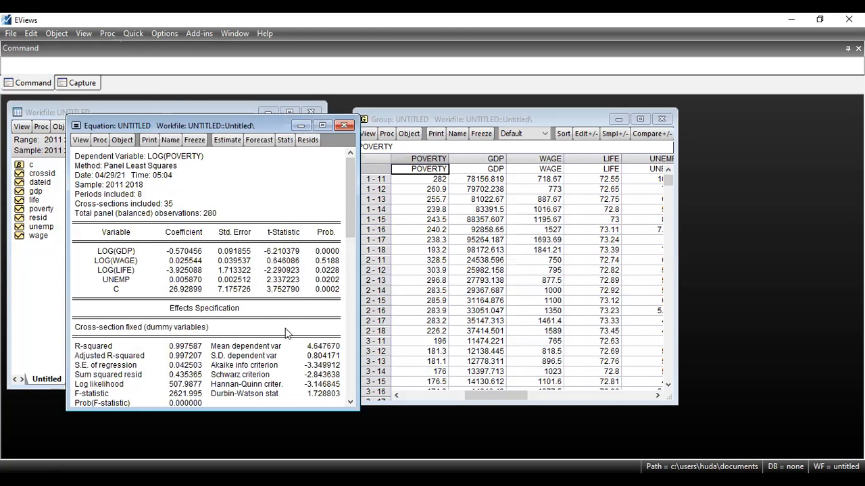
Step: Re-estimate the equation with the cross-section effect set to Random
{"action": "left_click", "coordinate": [228, 141]}
{"action": "left_click", "coordinate": [137, 168]}
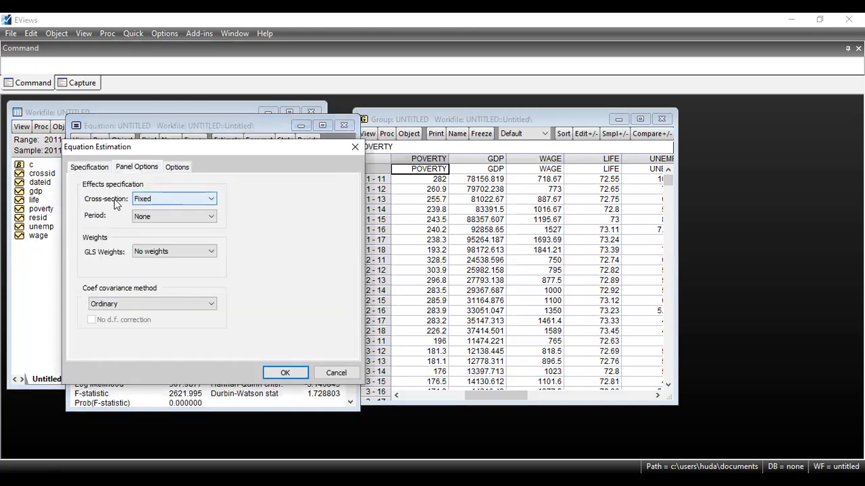
{"action": "left_click", "coordinate": [138, 200]}
{"action": "left_click", "coordinate": [145, 222]}
{"action": "left_click", "coordinate": [285, 372]}
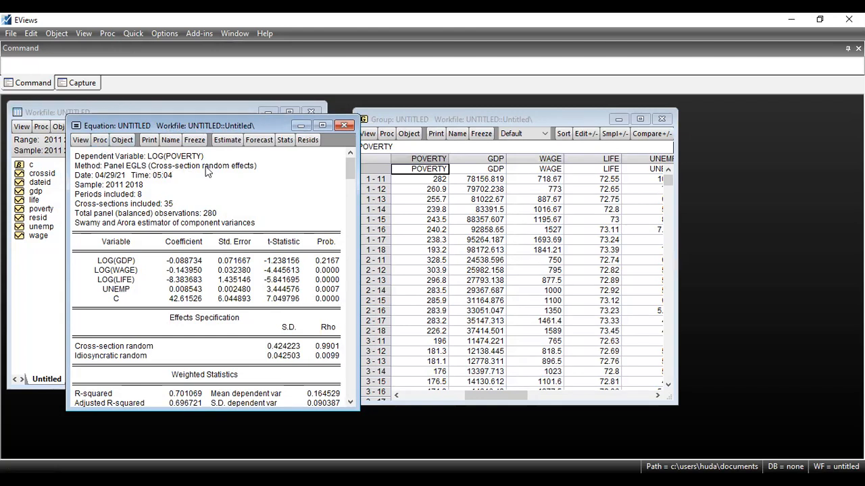
Step: Run the Correlated Random Effects - Hausman Test on the random-effects equation
{"action": "left_click", "coordinate": [79, 140]}
{"action": "mouse_move", "coordinate": [128, 277]}
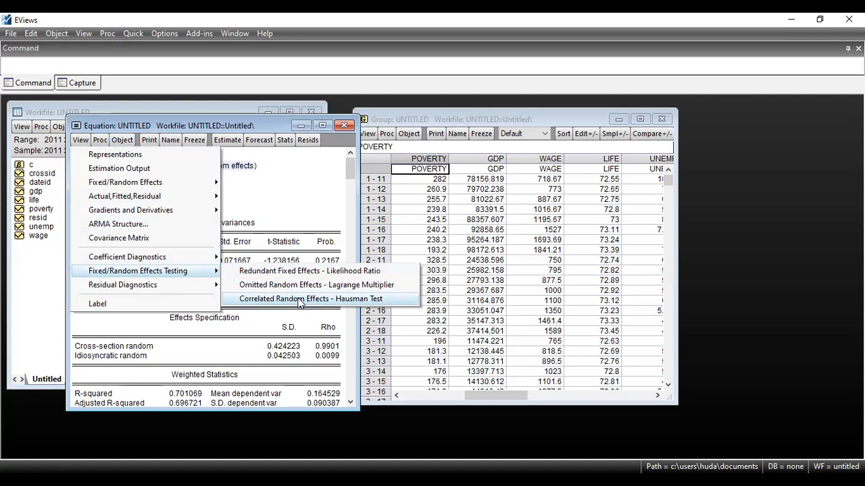
{"action": "left_click", "coordinate": [301, 302]}
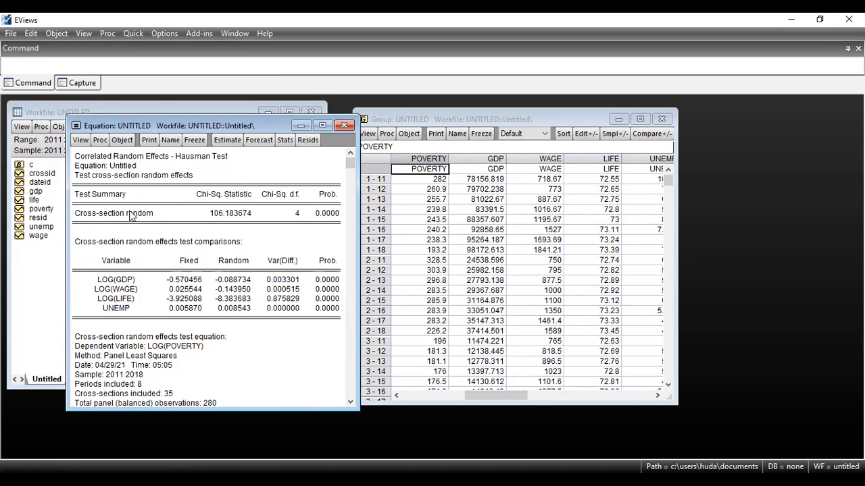
Step: Examine the Hausman test's cross-section random probability and the fixed effects test equation below it
{"action": "left_click", "coordinate": [335, 215]}
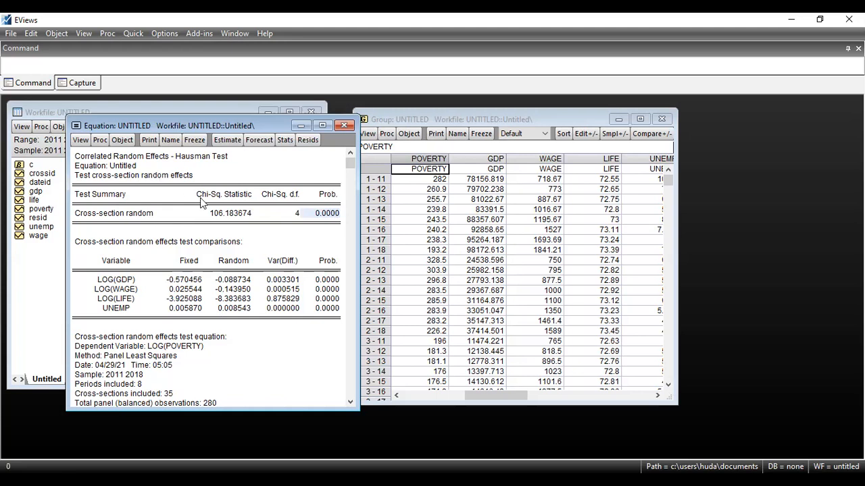
{"action": "scroll", "coordinate": [346, 217], "scroll_direction": "down", "scroll_amount": 7}
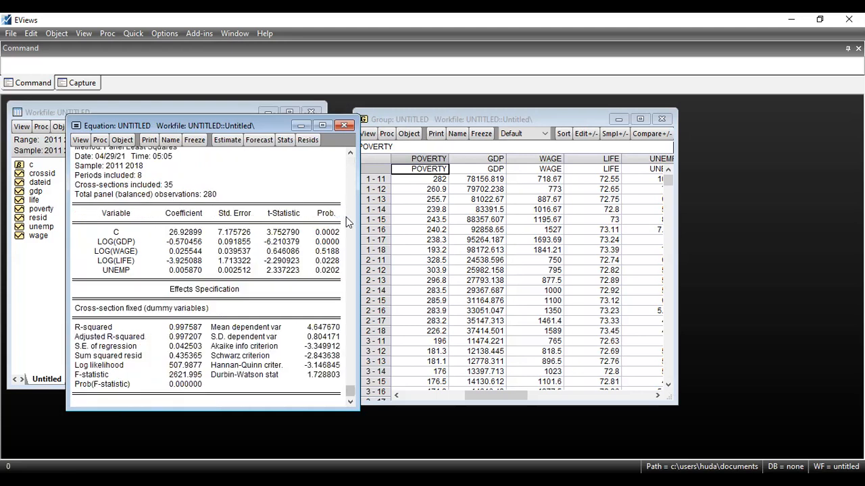
{"action": "left_click_drag", "start_coordinate": [352, 393], "coordinate": [372, 152]}
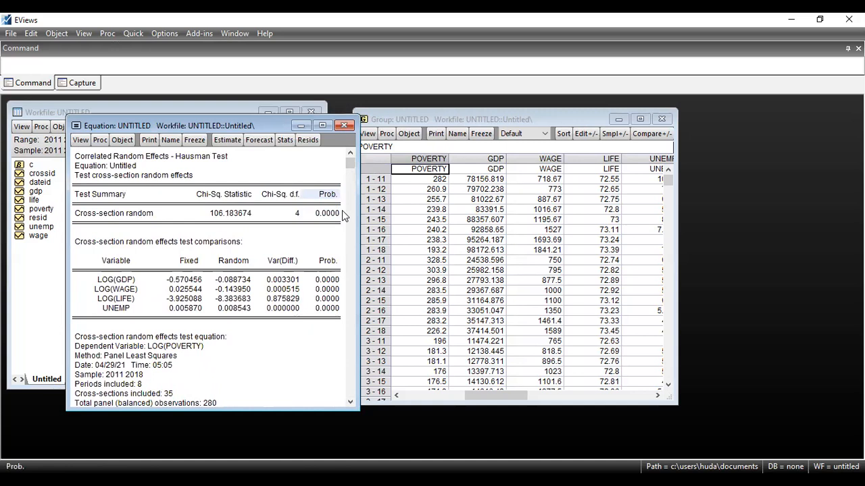
Step: Re-estimate the equation by least squares with the cross-section effect changed to Fixed
{"action": "left_click", "coordinate": [226, 143]}
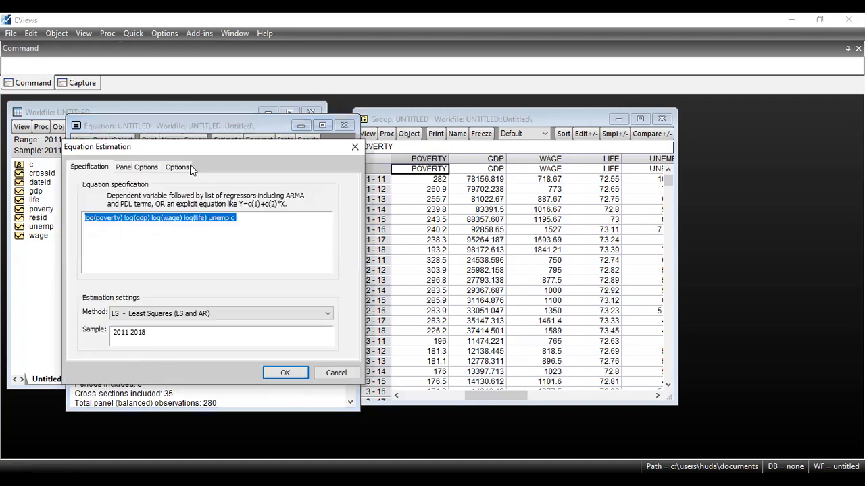
{"action": "left_click", "coordinate": [149, 170]}
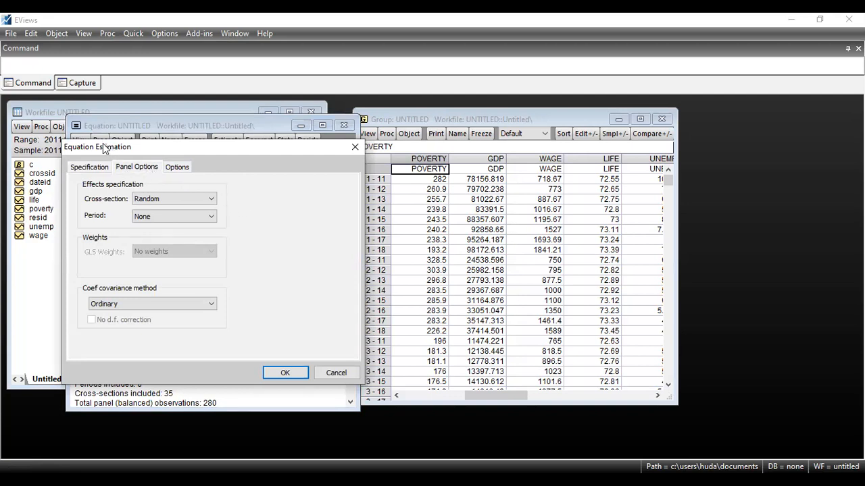
{"action": "left_click", "coordinate": [143, 201]}
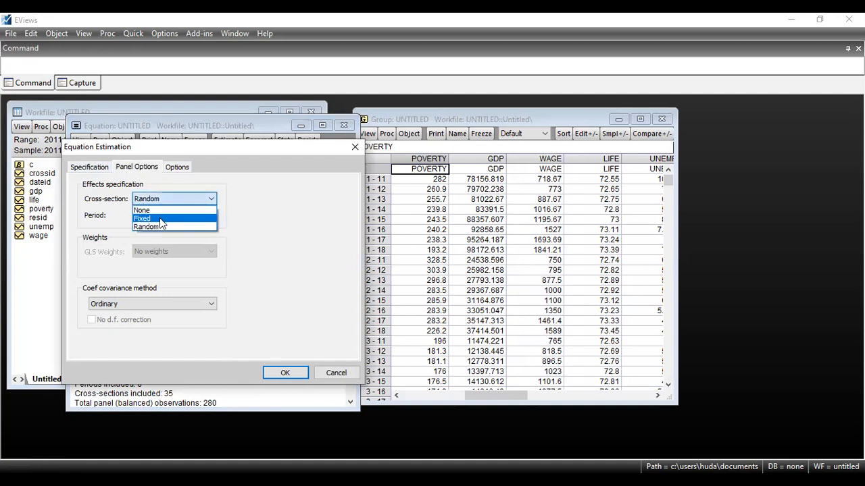
{"action": "left_click", "coordinate": [160, 220]}
{"action": "left_click", "coordinate": [285, 375]}
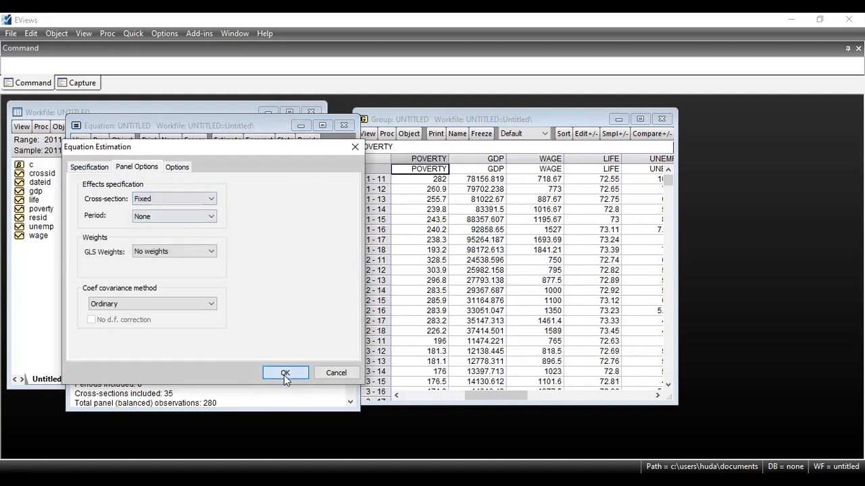
Step: Run the Redundant Fixed Effects - Likelihood Ratio test on the fixed-effects equation and check the cross-section F probability
{"action": "left_click", "coordinate": [81, 139]}
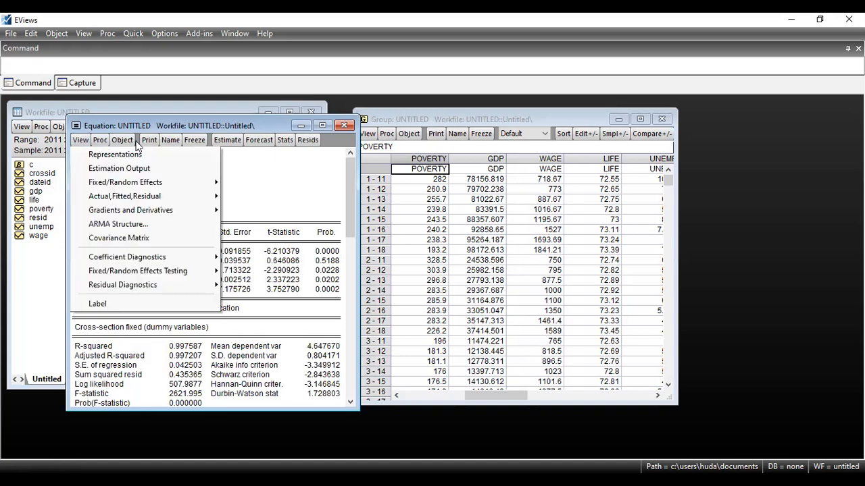
{"action": "mouse_move", "coordinate": [133, 272]}
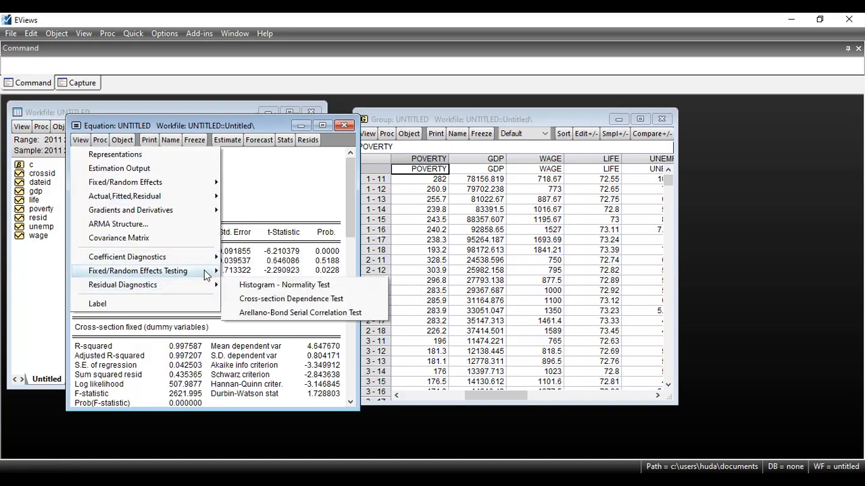
{"action": "left_click", "coordinate": [292, 274]}
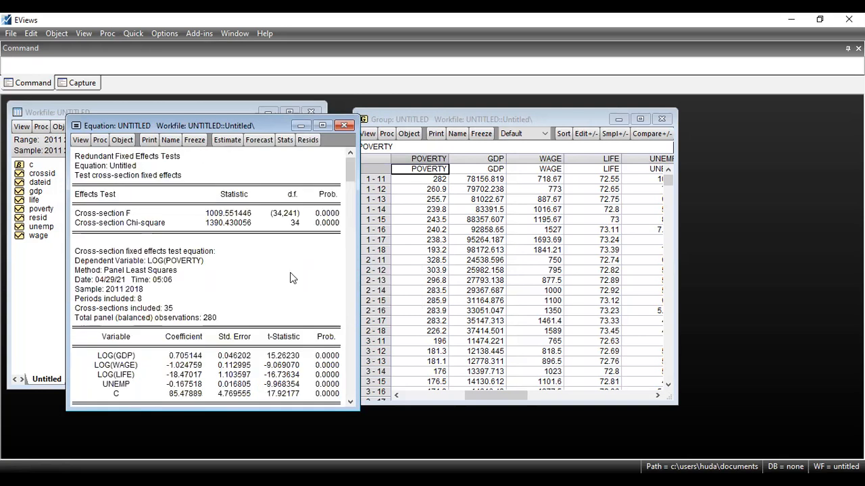
{"action": "left_click", "coordinate": [331, 214]}
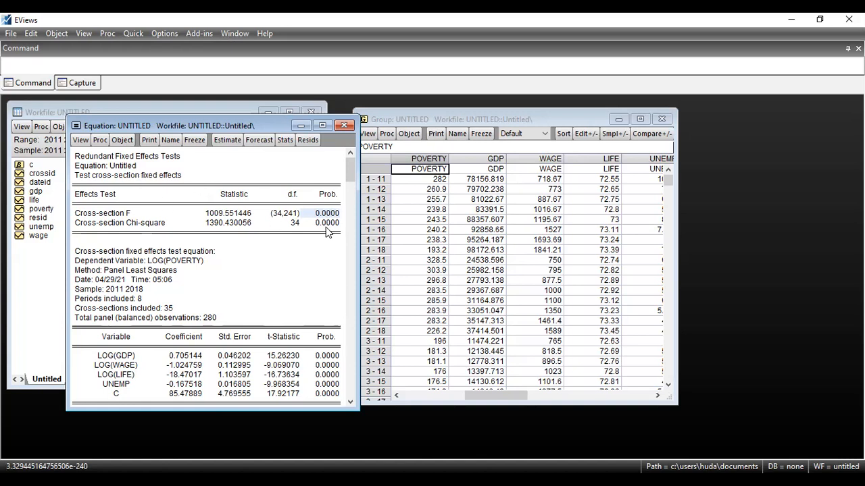
Step: Re-estimate the equation as a pooled model with the cross-section effect set to None
{"action": "left_click", "coordinate": [223, 144]}
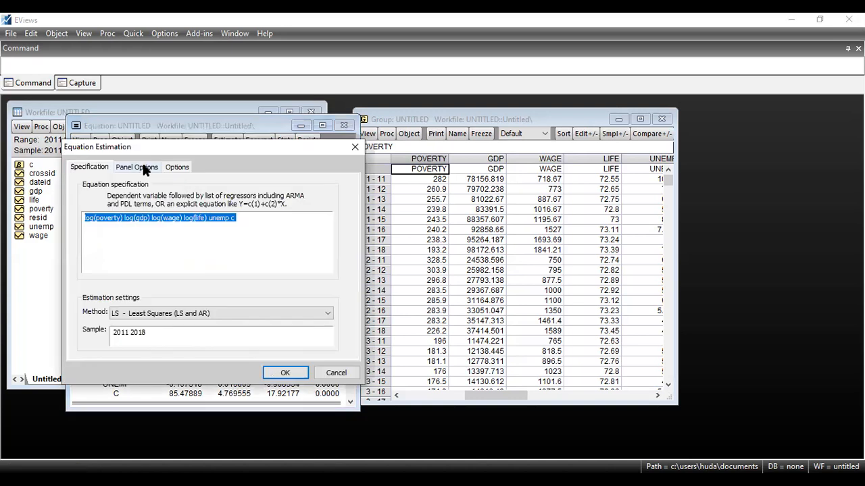
{"action": "left_click", "coordinate": [142, 169]}
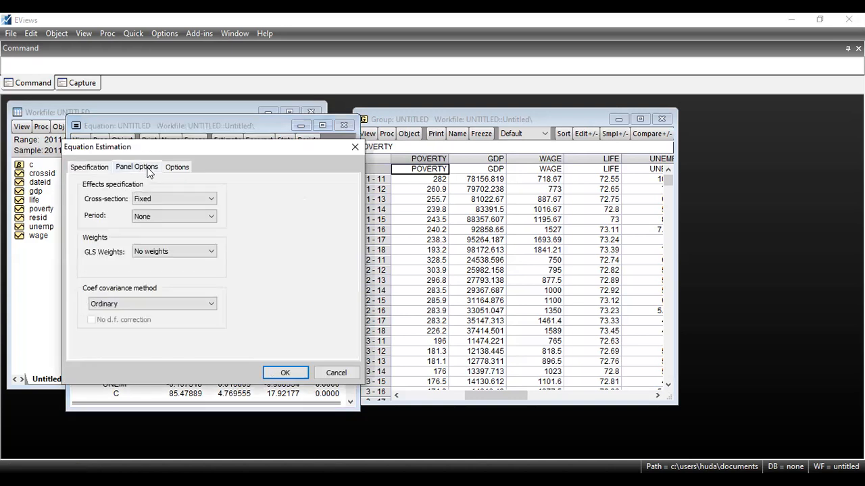
{"action": "left_click", "coordinate": [156, 198]}
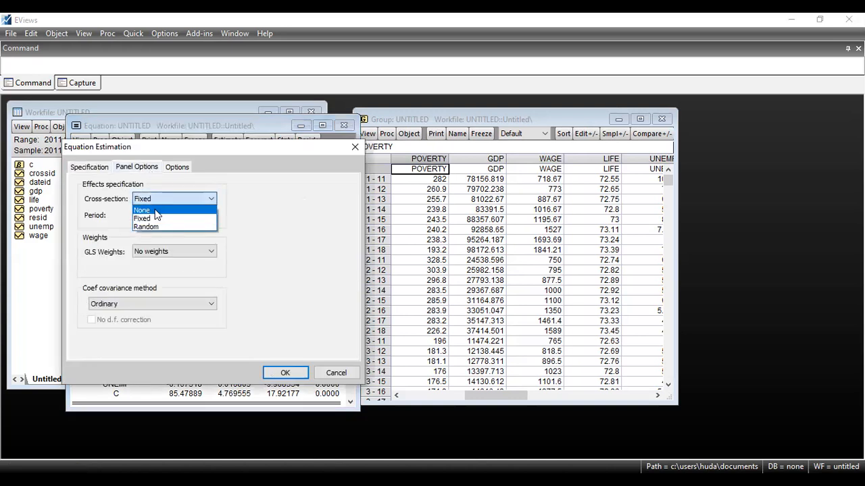
{"action": "left_click", "coordinate": [155, 212]}
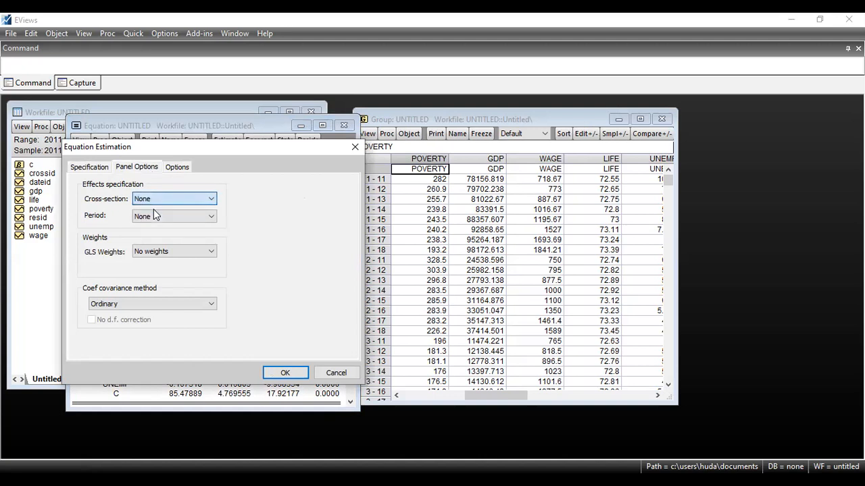
{"action": "left_click", "coordinate": [285, 374]}
Step: Run the Omitted Random Effects - Lagrange Multiplier test on the pooled equation and check the Breusch-Pagan cross-section probability
{"action": "left_click", "coordinate": [78, 137]}
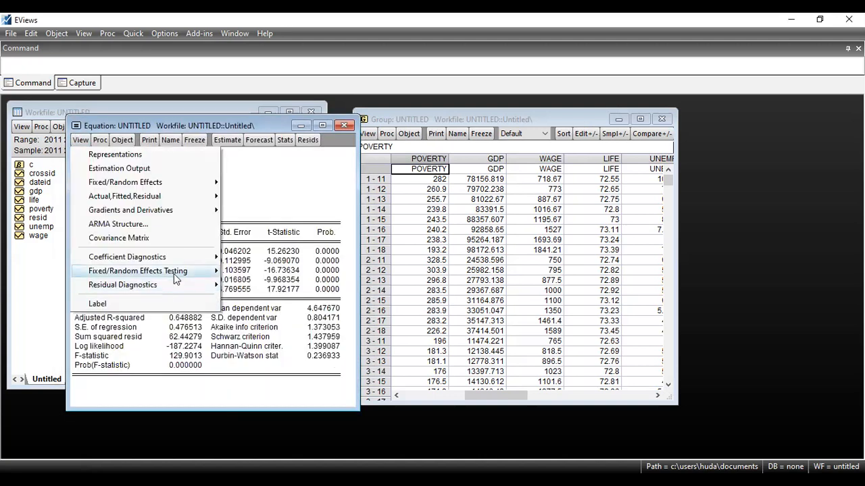
{"action": "mouse_move", "coordinate": [183, 277]}
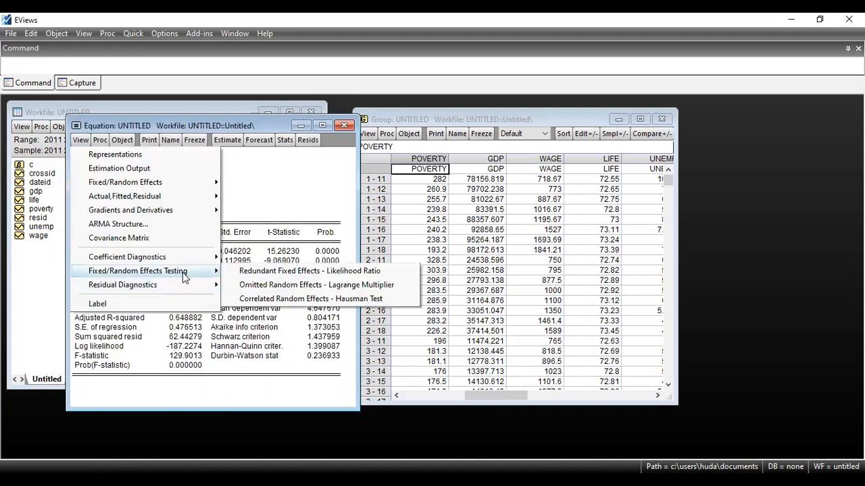
{"action": "left_click", "coordinate": [287, 285]}
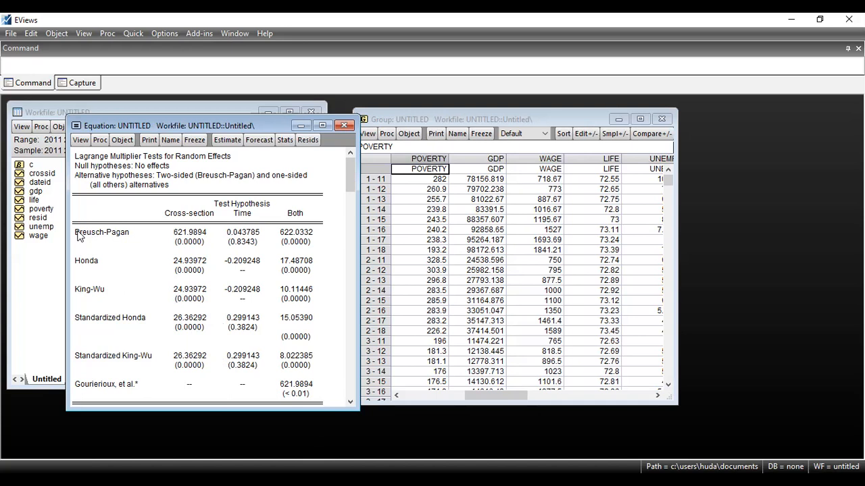
{"action": "left_click", "coordinate": [131, 235]}
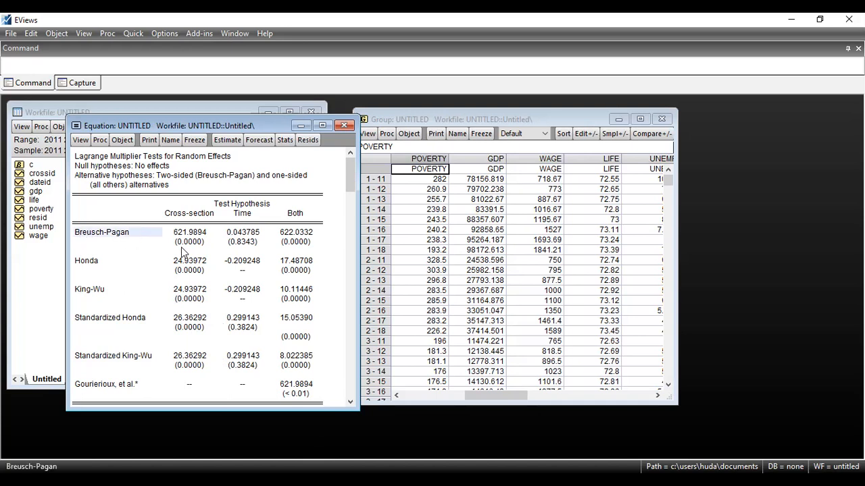
{"action": "left_click", "coordinate": [202, 248]}
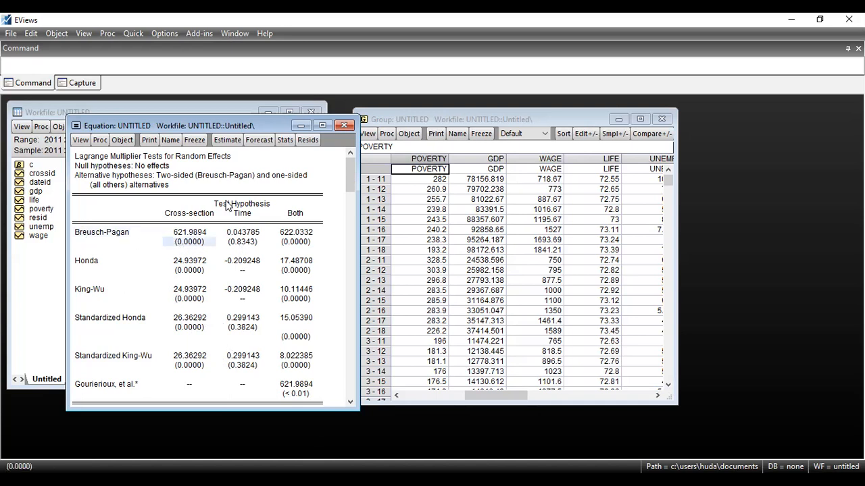
{"action": "left_click", "coordinate": [226, 205]}
{"action": "left_click", "coordinate": [197, 245]}
Step: Switch the cross-section effect back to Fixed, re-estimate the equation, and move its window clear of the workfile's variable list
{"action": "left_click", "coordinate": [222, 139]}
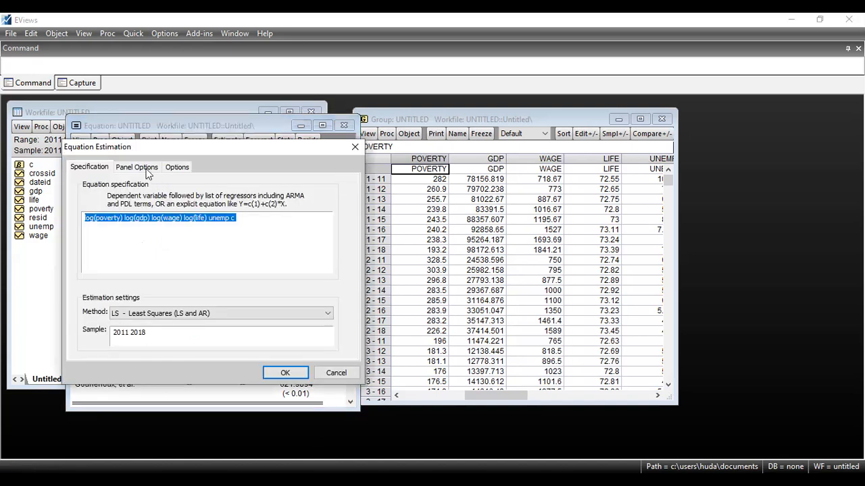
{"action": "left_click", "coordinate": [140, 167]}
{"action": "left_click", "coordinate": [169, 199]}
{"action": "left_click", "coordinate": [160, 219]}
{"action": "left_click", "coordinate": [285, 373]}
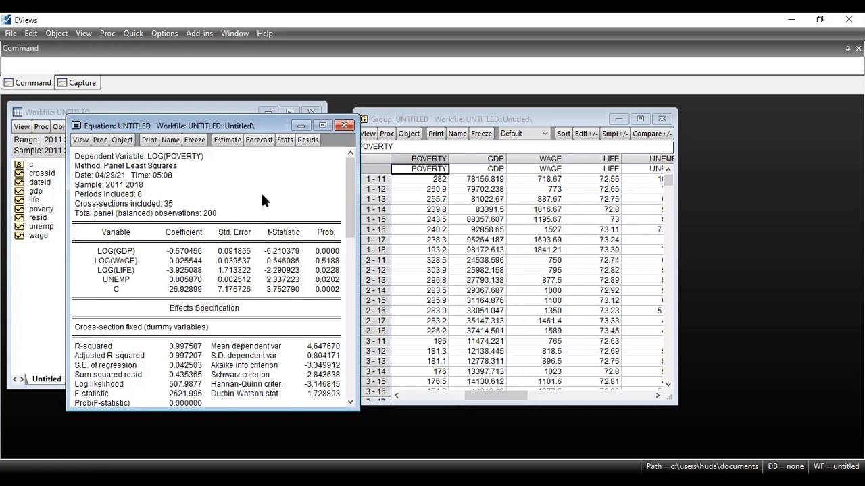
{"action": "left_click_drag", "start_coordinate": [265, 128], "coordinate": [355, 114]}
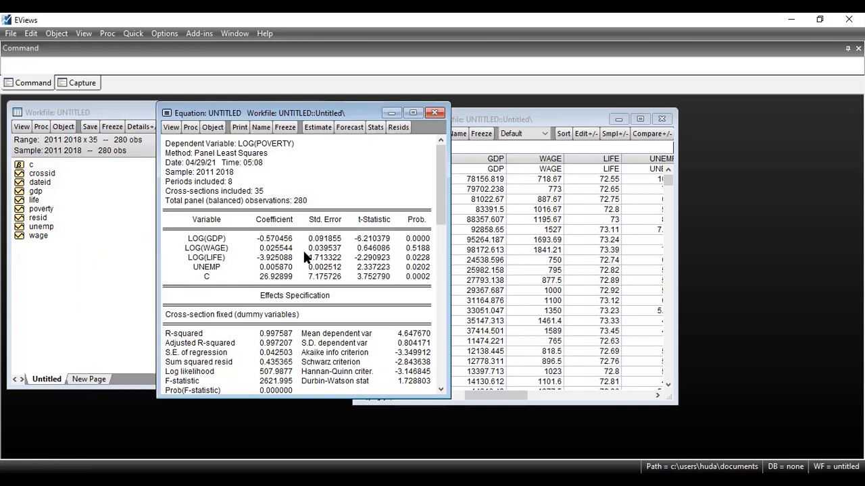
Step: Examine the fixed-effects output: the regressors' coefficients and probabilities, and the Durbin-Watson statistic
{"action": "left_click", "coordinate": [209, 241]}
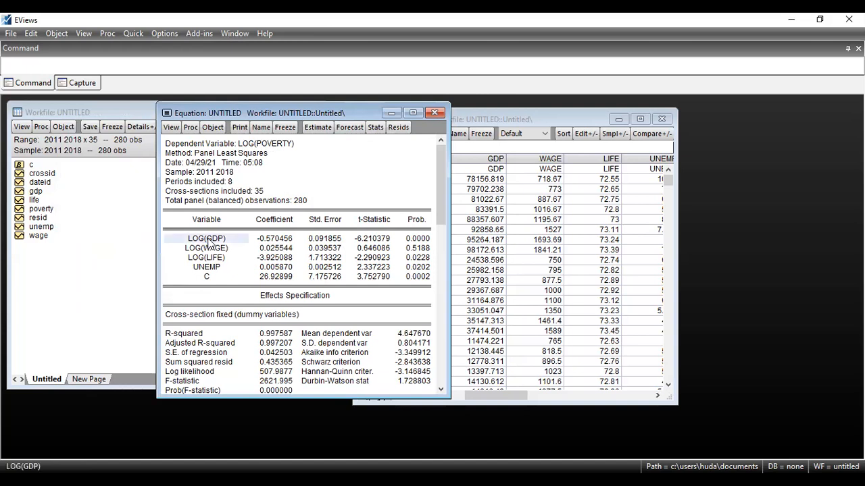
{"action": "left_click", "coordinate": [216, 261]}
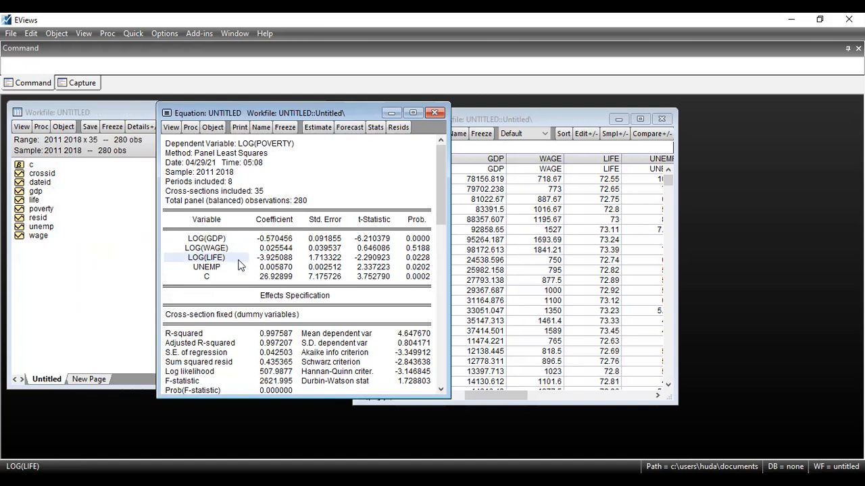
{"action": "left_click", "coordinate": [225, 266]}
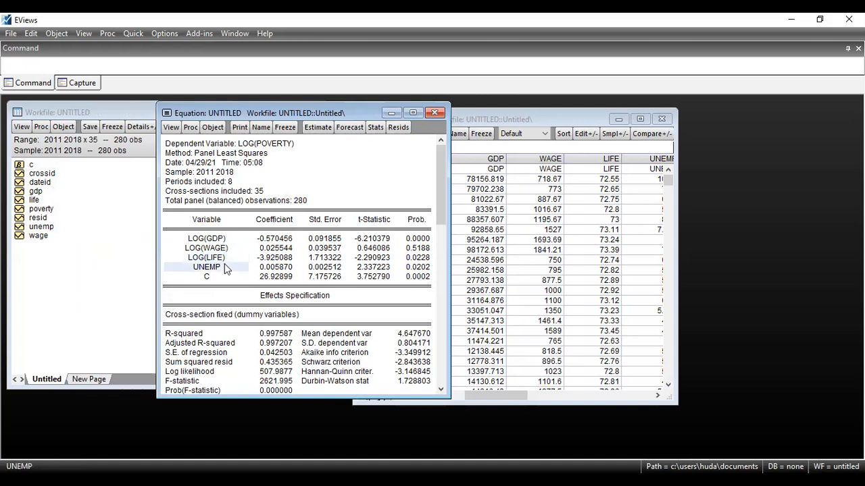
{"action": "left_click", "coordinate": [262, 268]}
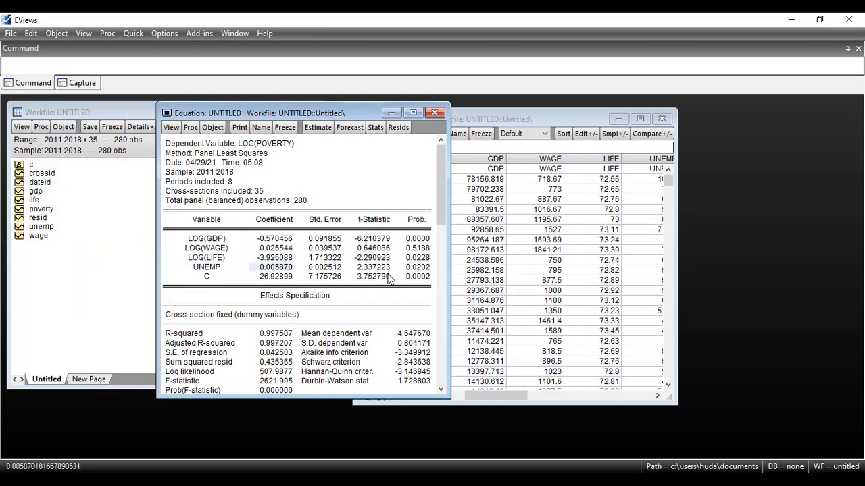
{"action": "left_click", "coordinate": [409, 269]}
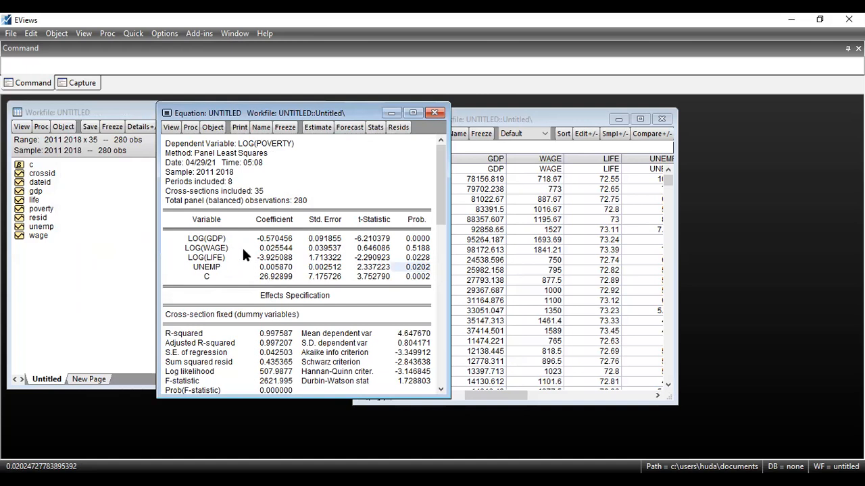
{"action": "left_click", "coordinate": [410, 249]}
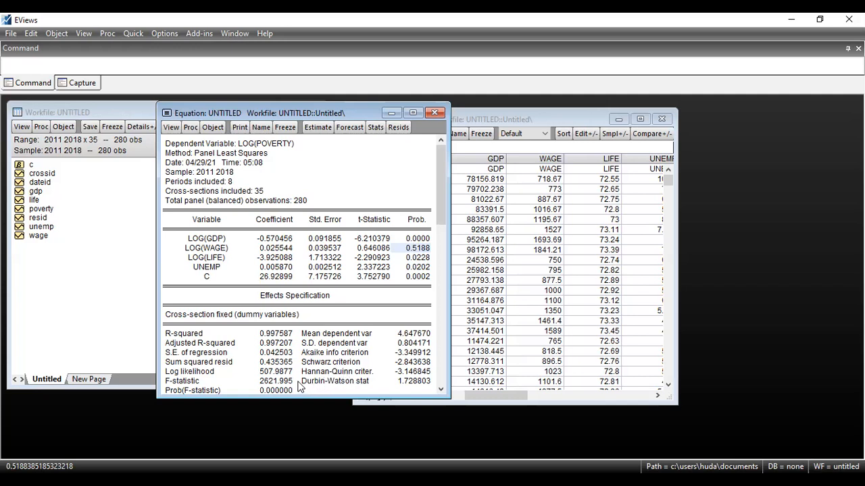
{"action": "left_click_drag", "start_coordinate": [302, 382], "coordinate": [431, 386]}
{"action": "left_click", "coordinate": [431, 381]}
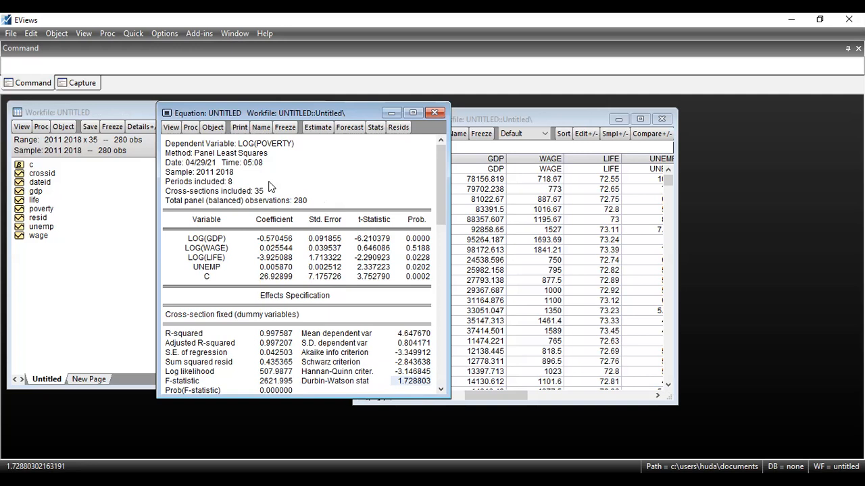
{"action": "left_click", "coordinate": [178, 127]}
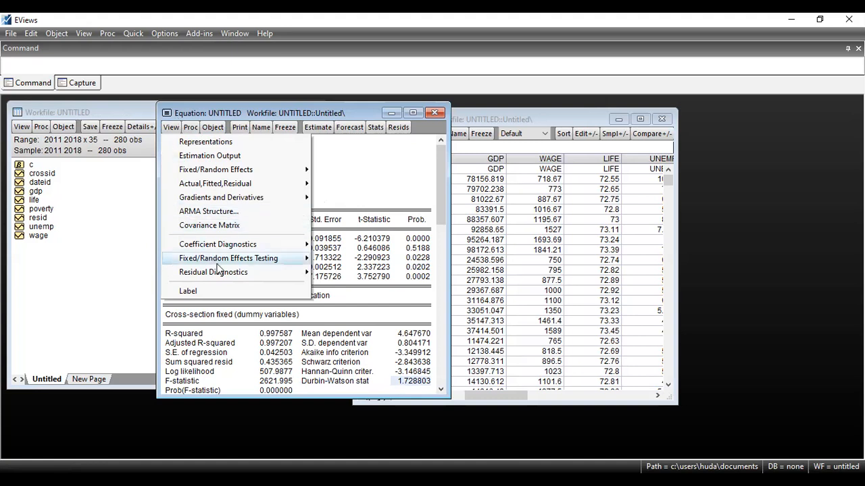
{"action": "mouse_move", "coordinate": [251, 272]}
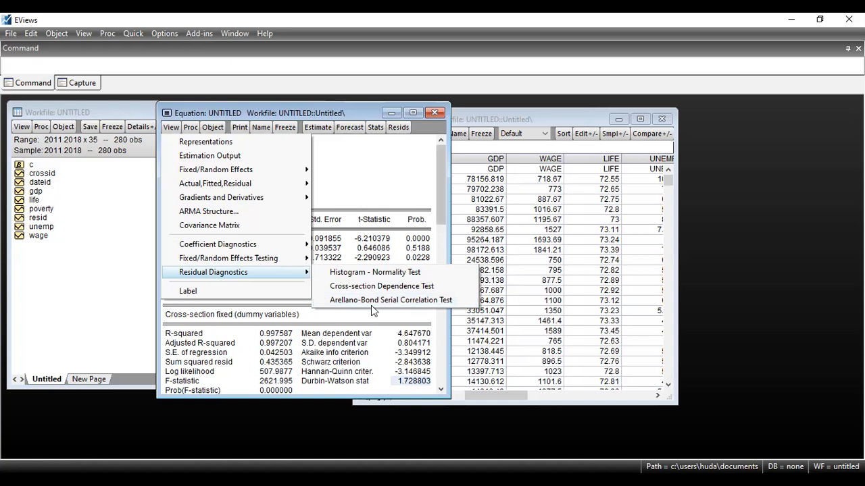
{"action": "left_click", "coordinate": [350, 166]}
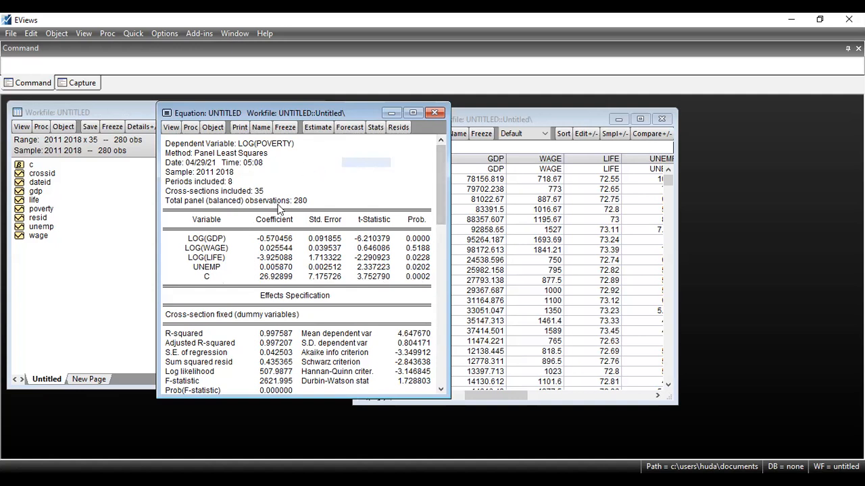
Step: View the effect values of each cross-section in the fixed-effects equation, and return to the estimation output
{"action": "left_click", "coordinate": [170, 129]}
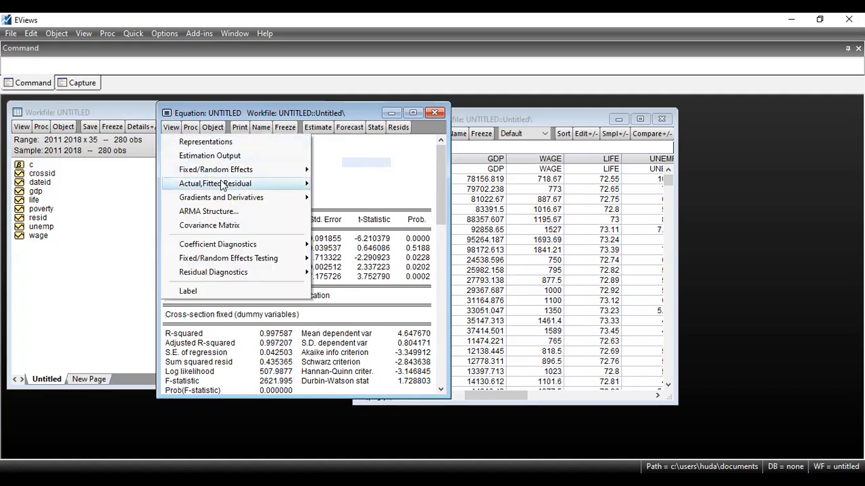
{"action": "mouse_move", "coordinate": [259, 175]}
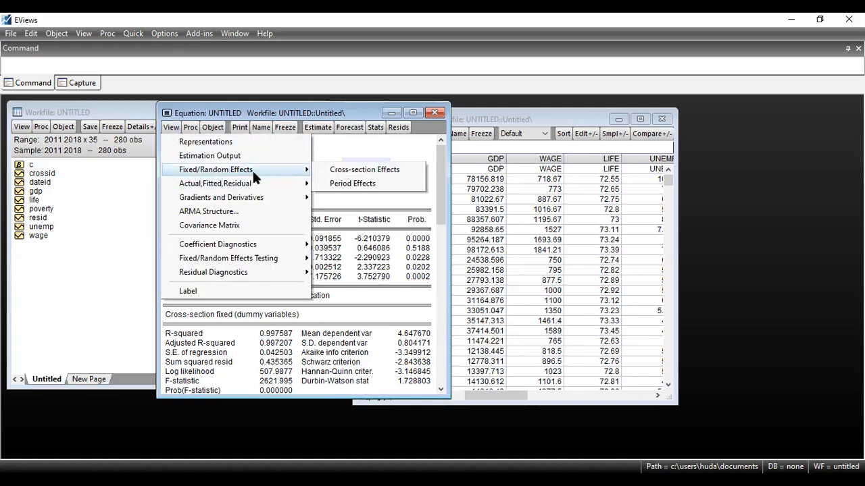
{"action": "left_click", "coordinate": [363, 170]}
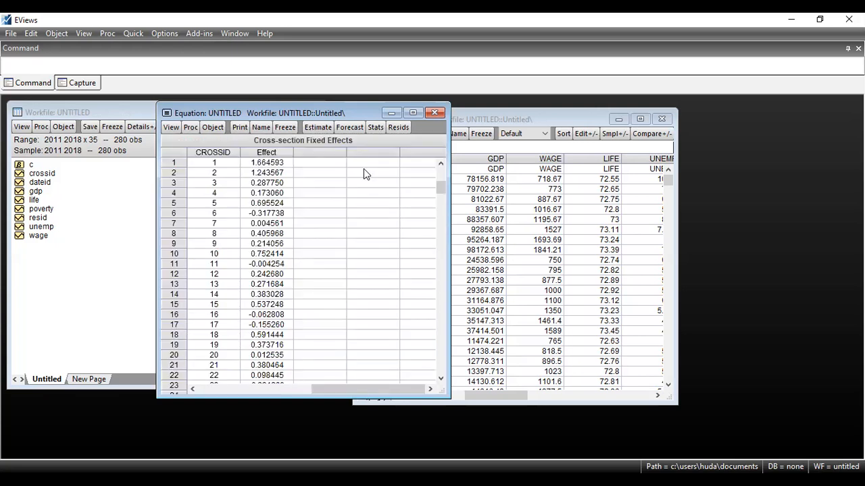
{"action": "left_click_drag", "start_coordinate": [270, 163], "coordinate": [272, 296]}
{"action": "left_click", "coordinate": [273, 295]}
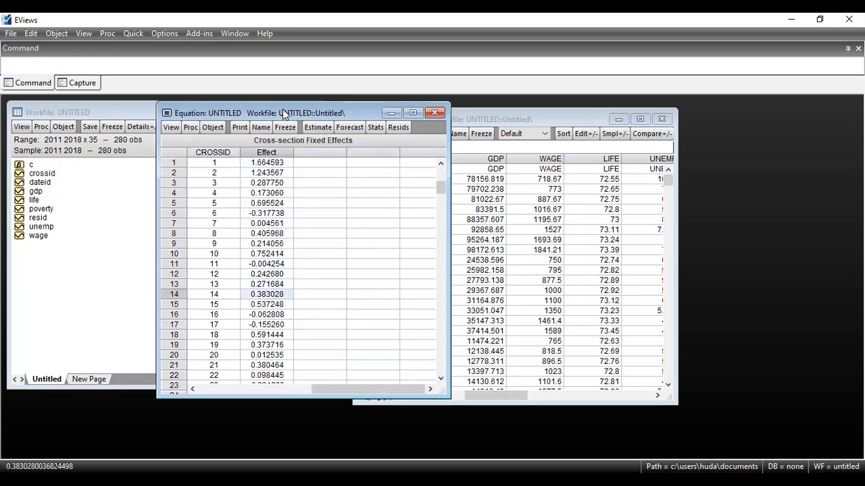
{"action": "left_click_drag", "start_coordinate": [437, 191], "coordinate": [440, 166]}
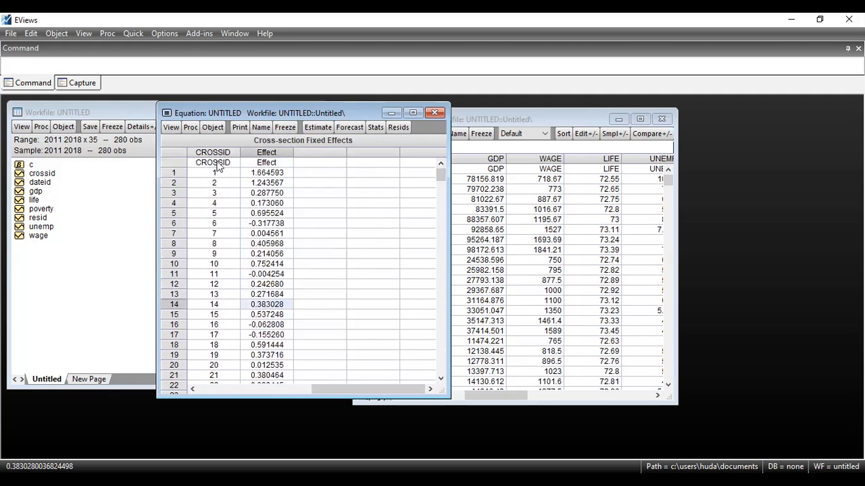
{"action": "left_click", "coordinate": [171, 128]}
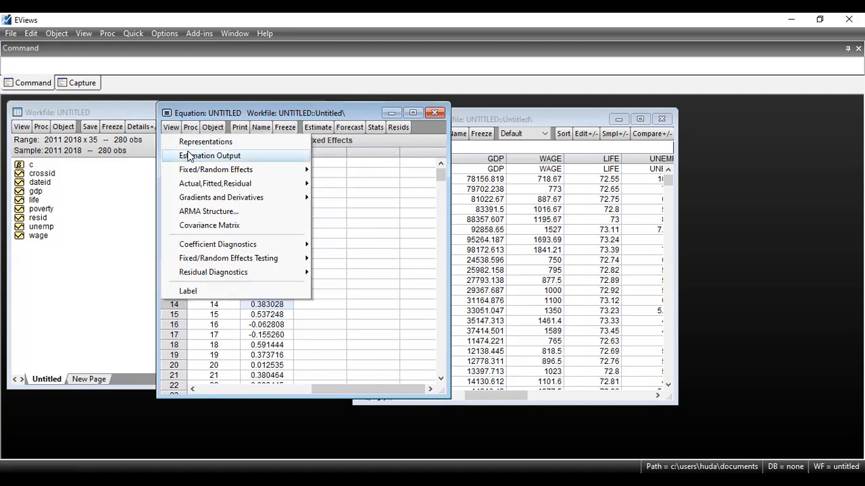
{"action": "left_click", "coordinate": [196, 155]}
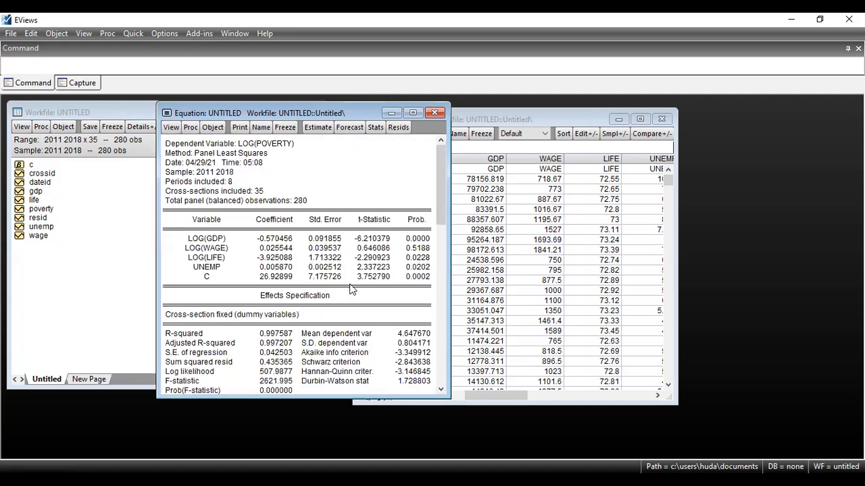